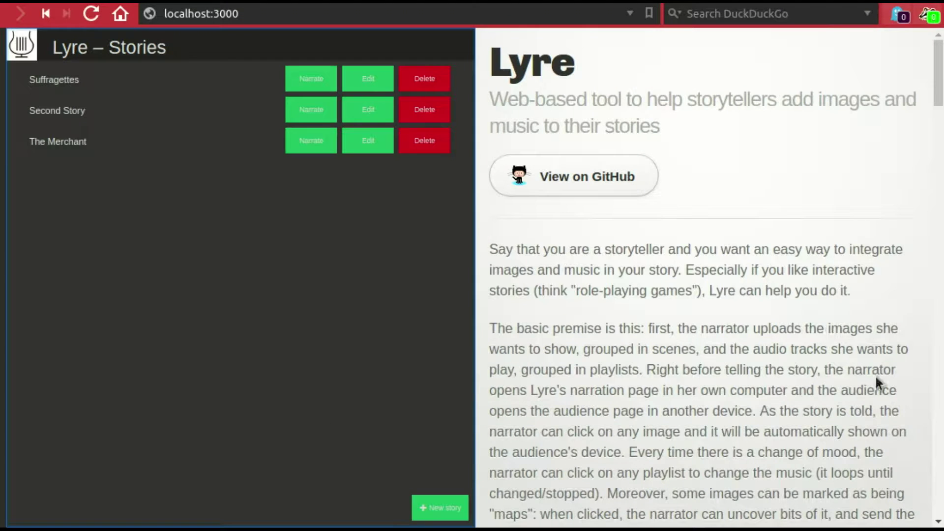
Open The Merchant scenario PDF from the Lyre page, skim it as far as the Main story section, and return to the Lyre page
scroll(906, 377, down, 9)
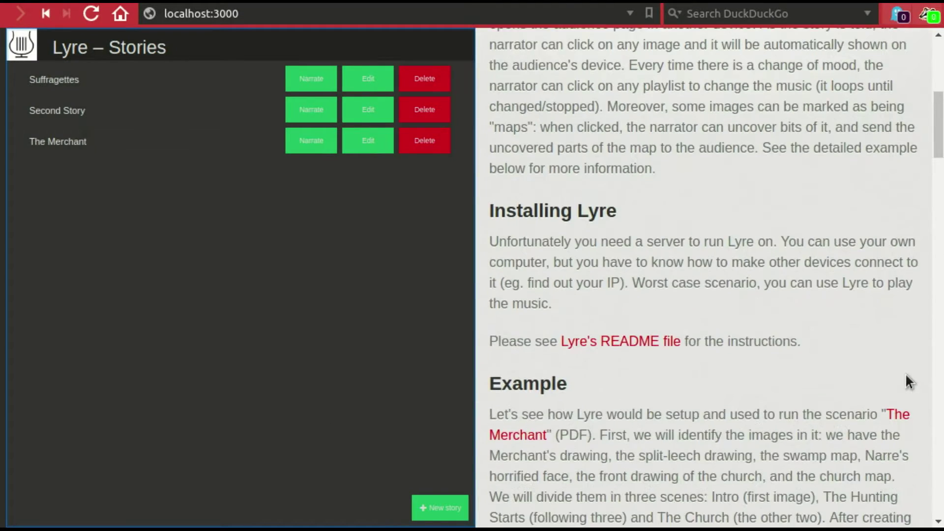
click(898, 337)
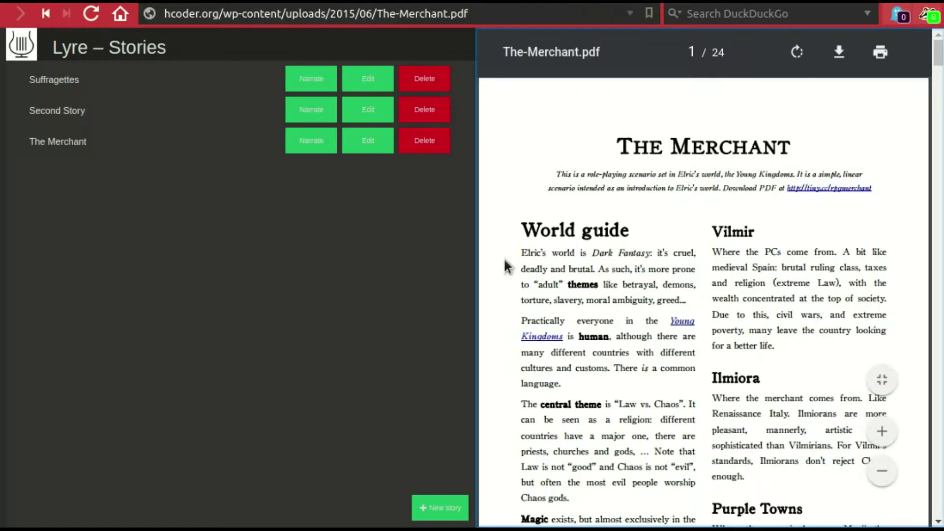
scroll(504, 270, down, 1)
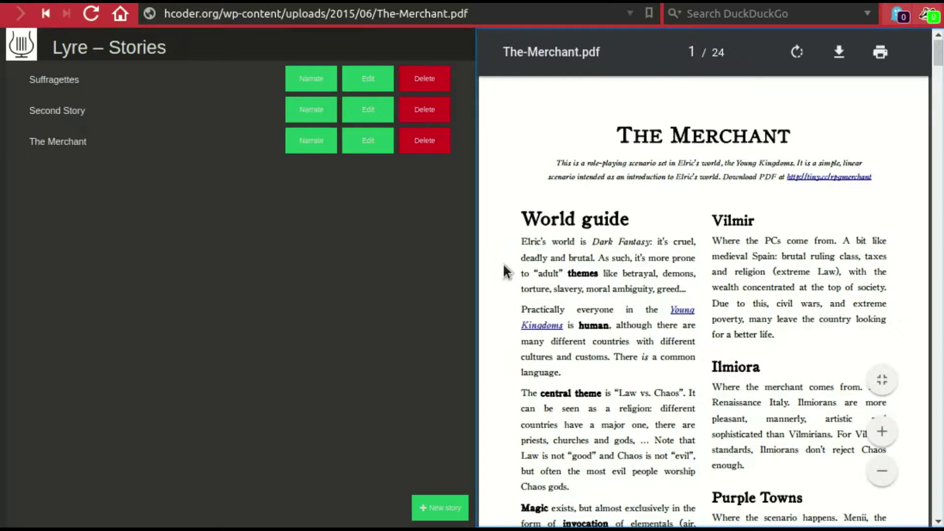
scroll(503, 265, down, 4)
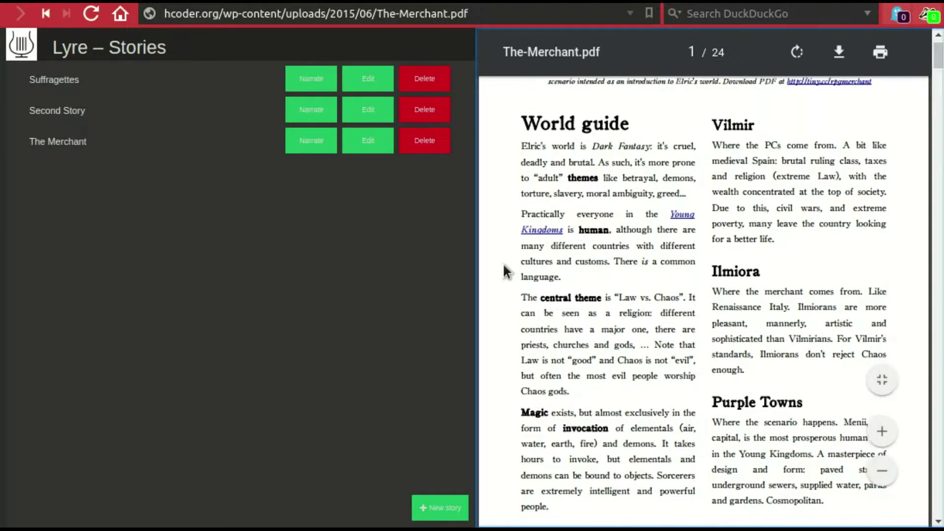
scroll(503, 266, down, 3)
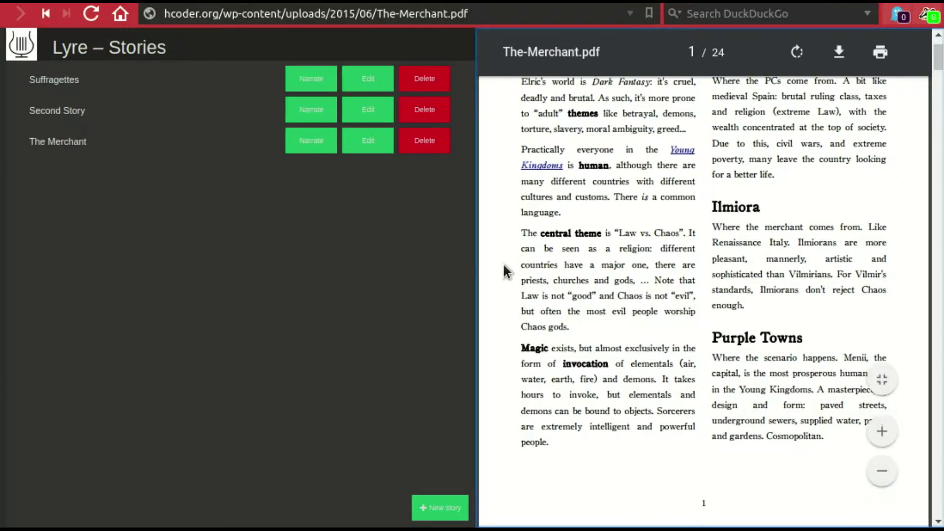
scroll(504, 266, down, 10)
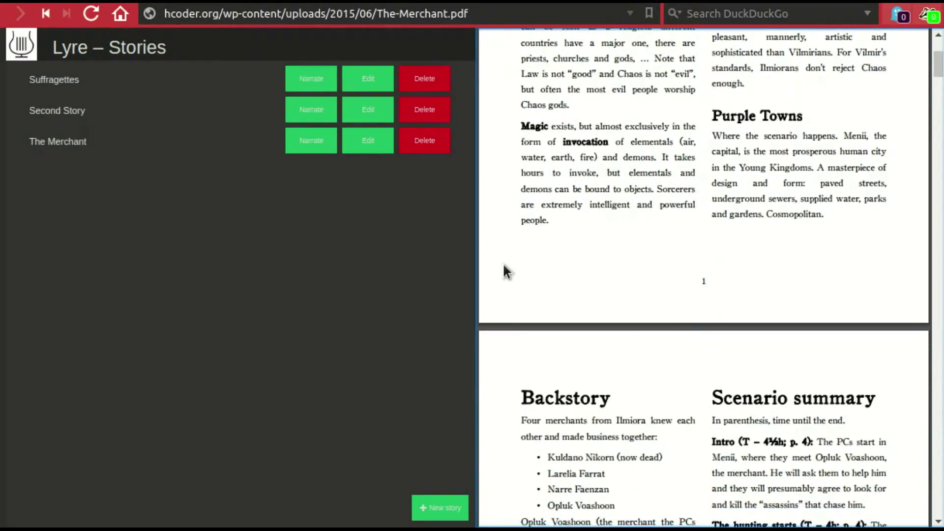
scroll(504, 269, down, 20)
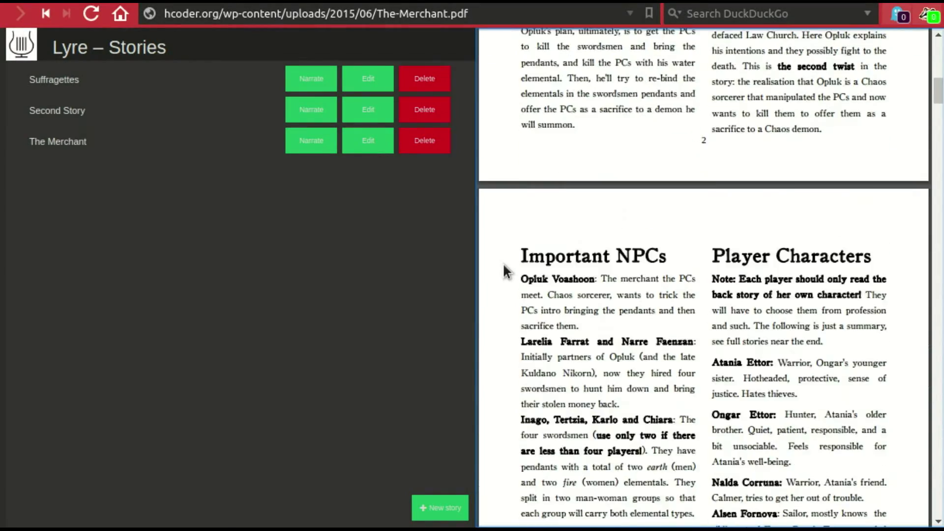
scroll(503, 269, down, 20)
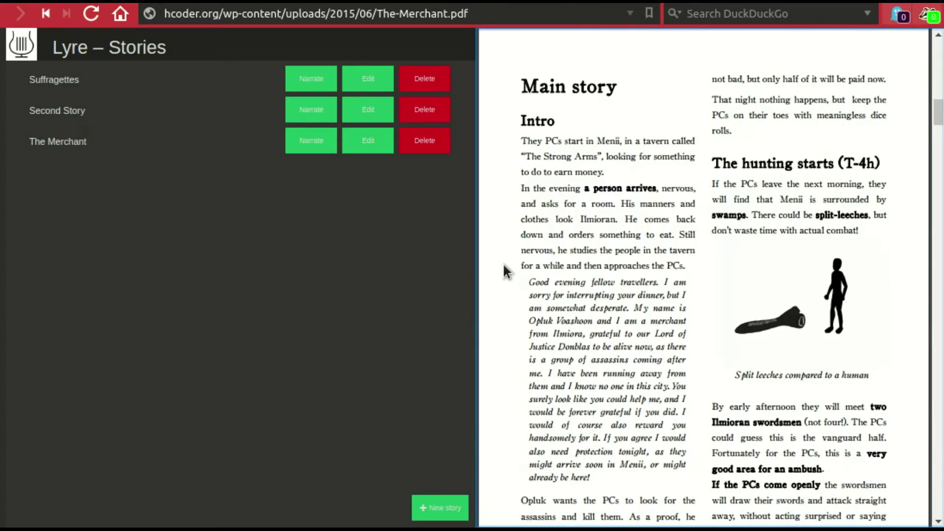
scroll(504, 269, up, 15)
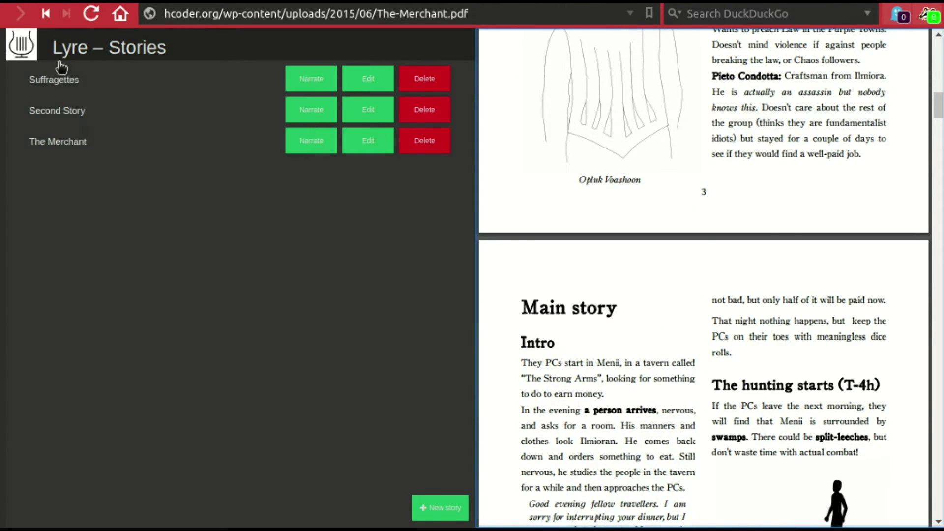
click(3, 20)
scroll(627, 198, up, 10)
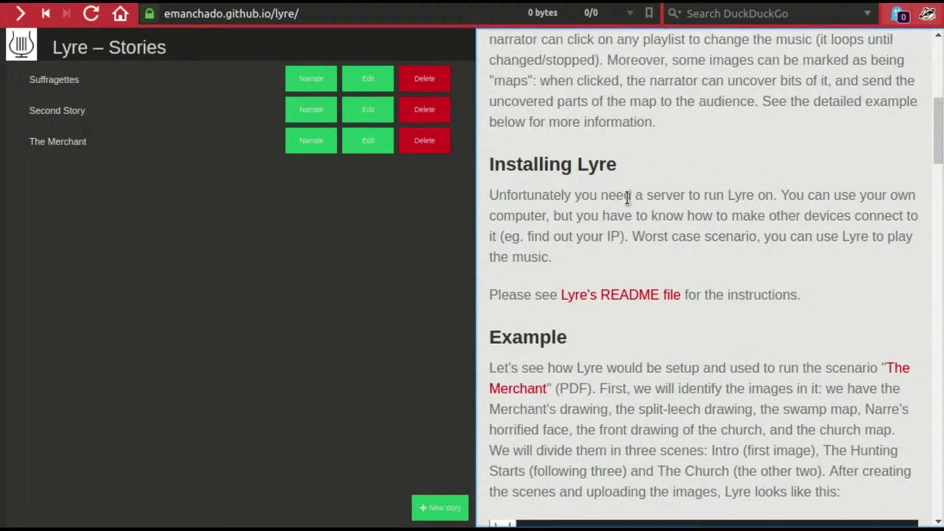
Switch to the Tabletop Audio site and browse its catalogue of ambience and music tracks
key(ctrl+Tab)
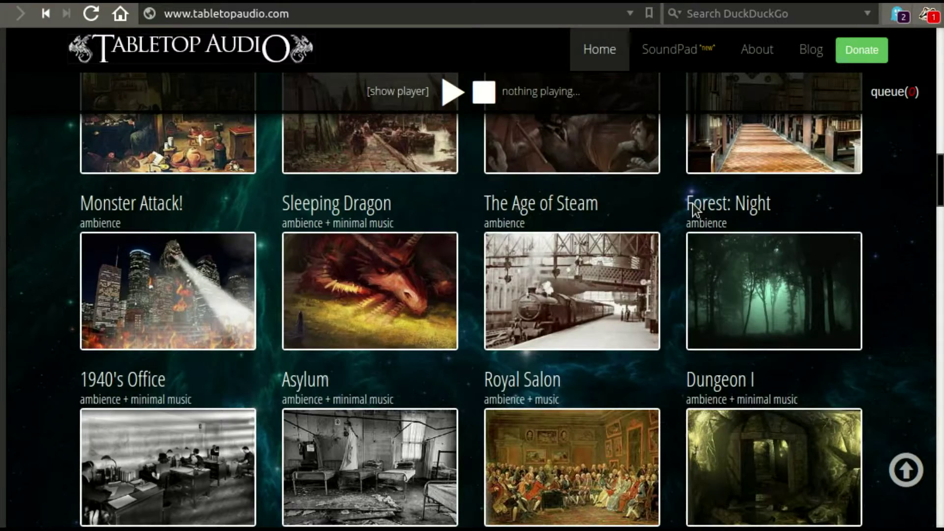
scroll(366, 245, up, 10)
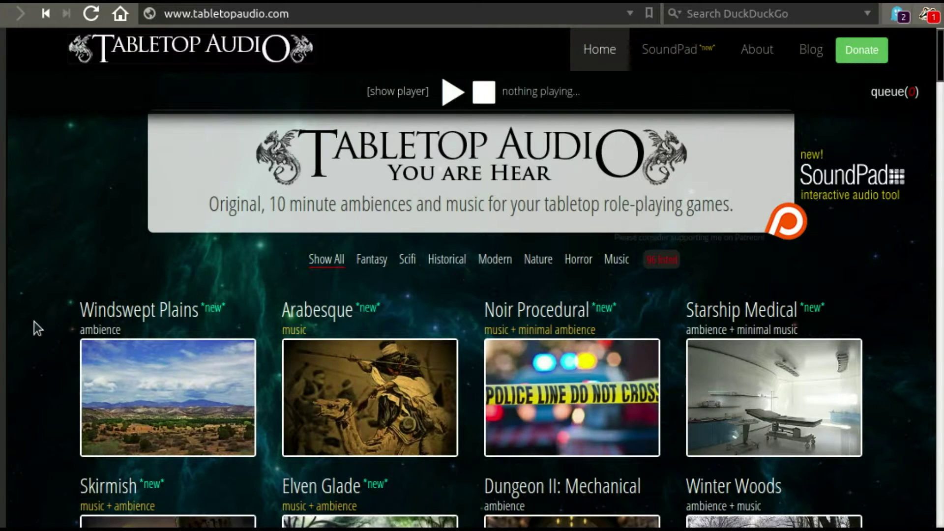
scroll(34, 321, down, 1)
scroll(34, 322, down, 2)
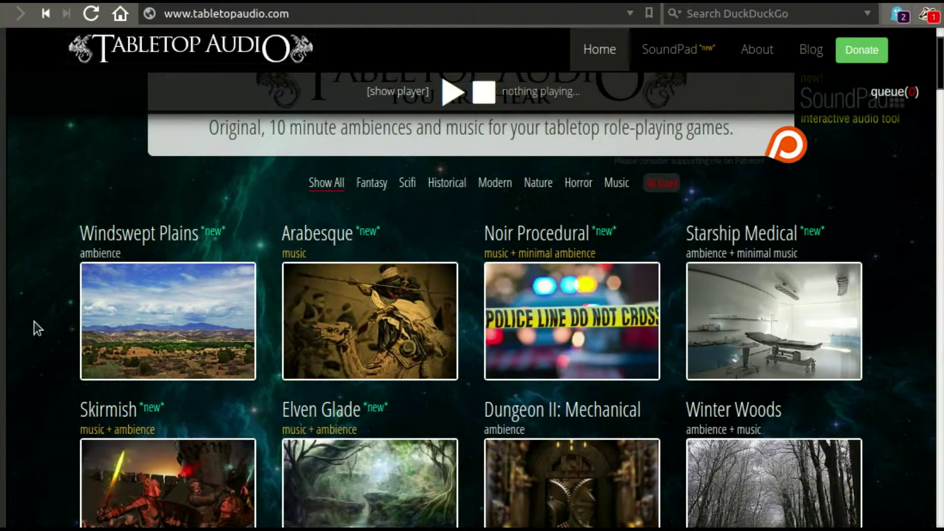
scroll(34, 321, down, 3)
scroll(34, 322, down, 4)
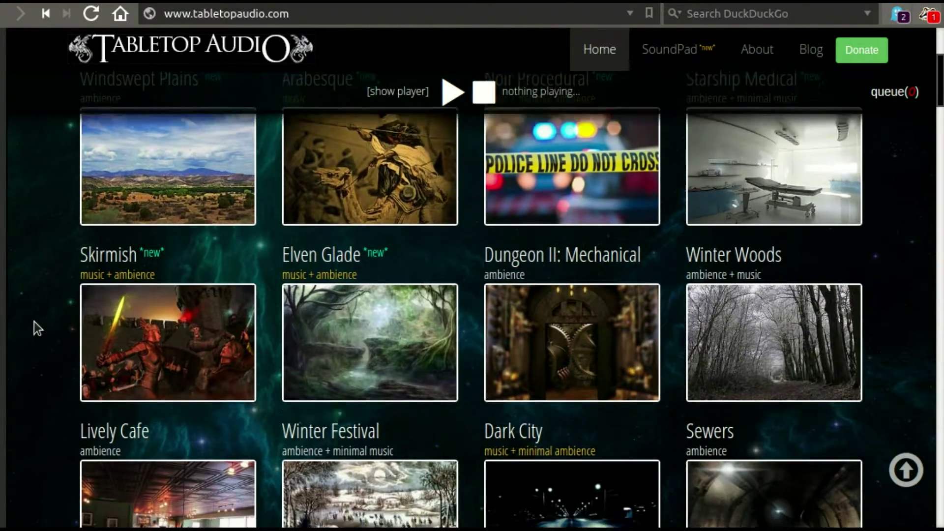
scroll(33, 322, down, 3)
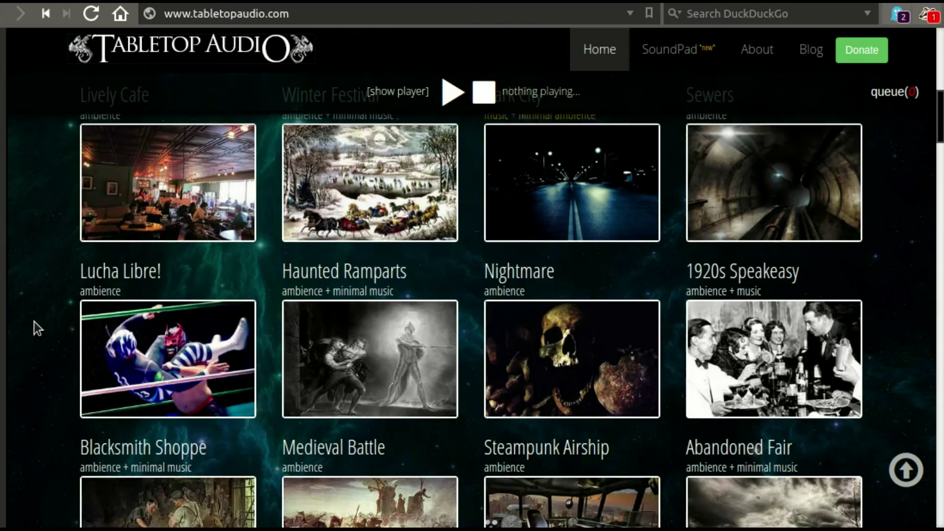
scroll(34, 321, down, 1)
scroll(34, 322, down, 3)
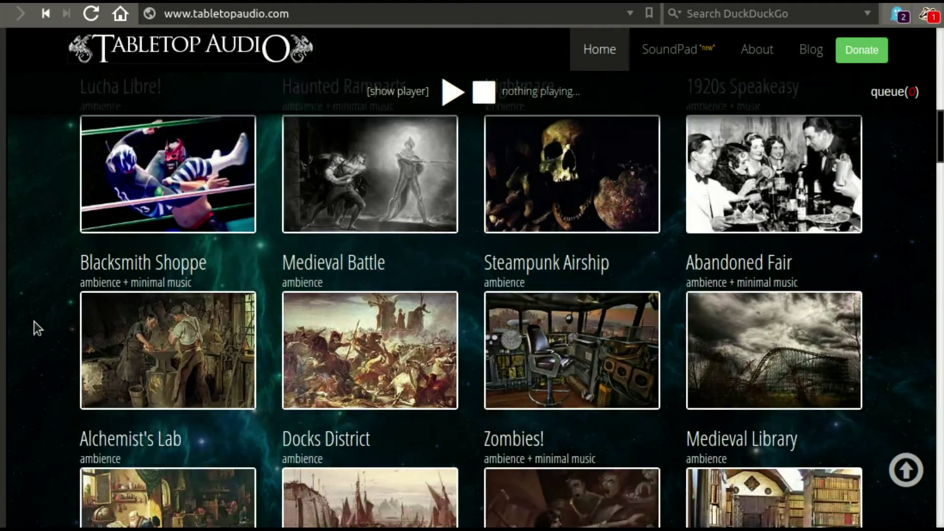
scroll(34, 322, up, 15)
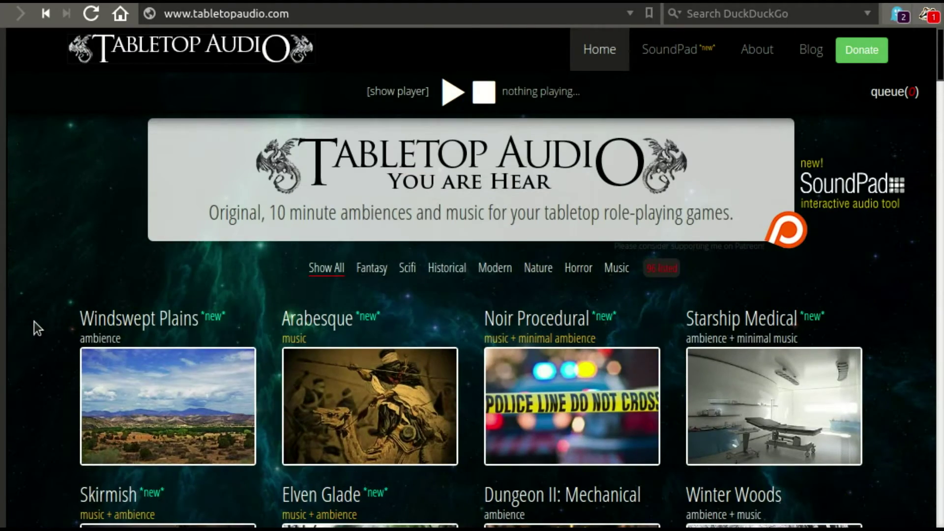
Return to Lyre's story list and open The Merchant for editing to review its scenes and playlists, closing it without changes
key(alt+Tab)
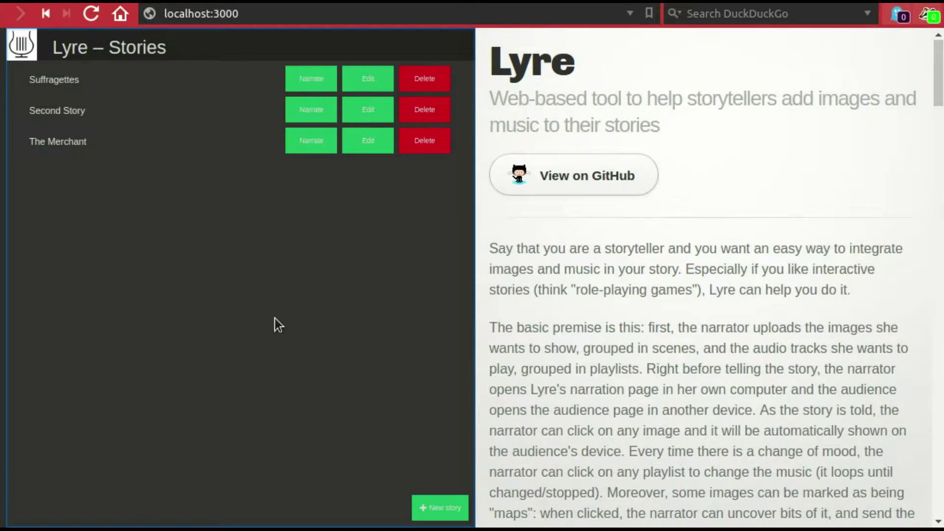
click(366, 145)
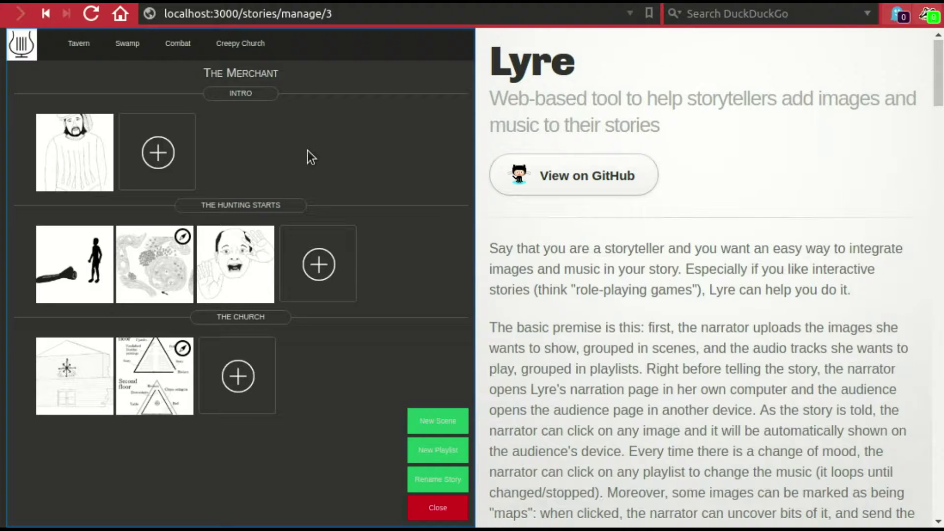
click(429, 510)
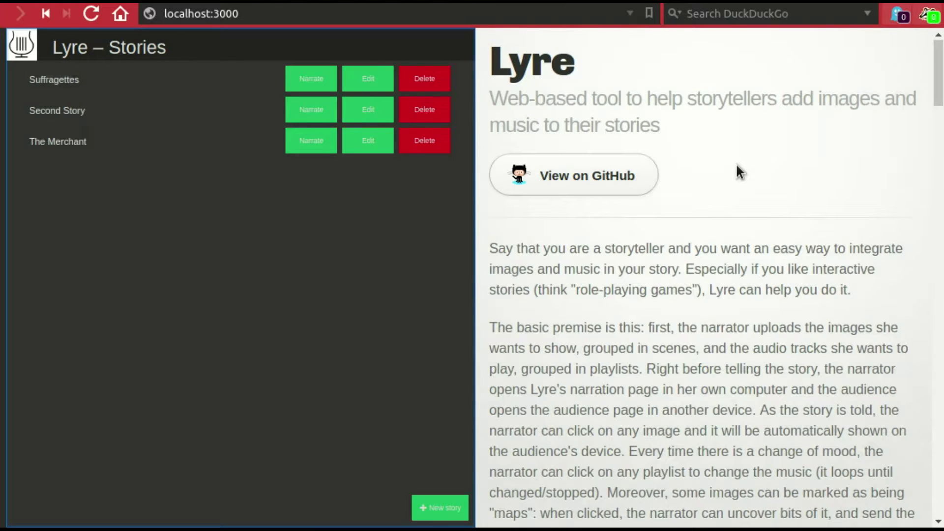
Start narrating The Merchant, with the audience address localhost:3000/stories/listen/3 loaded in the other browser pane
click(310, 144)
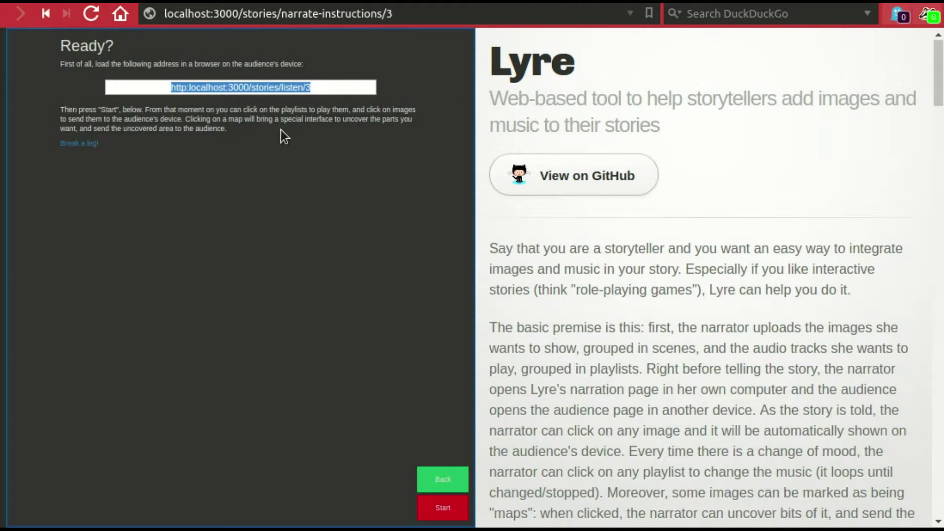
key(ctrl+Tab)
click(329, 20)
text(http://localhost:3000/stories/listen/3)
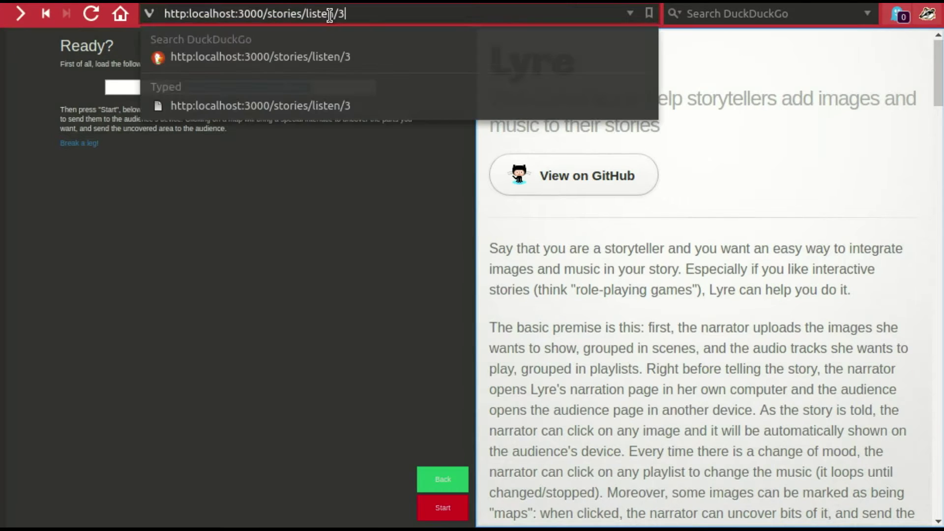
key(Return)
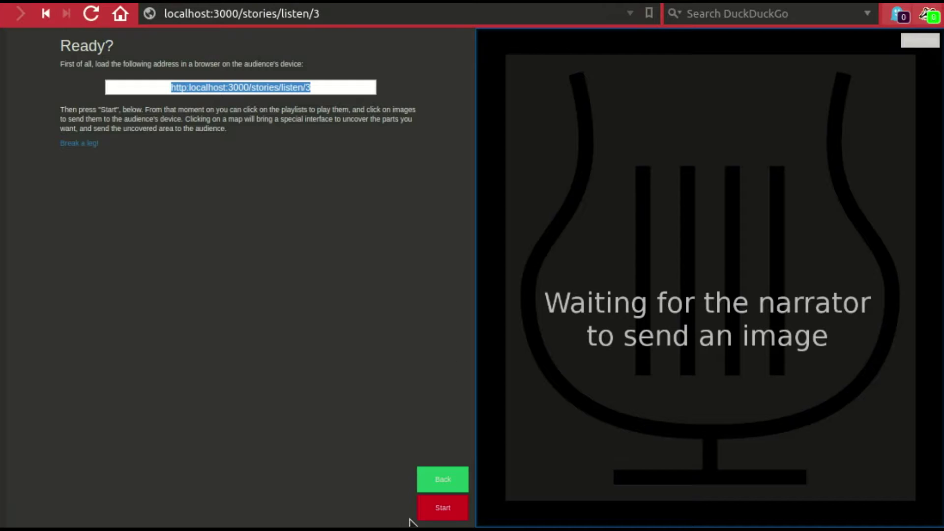
click(448, 512)
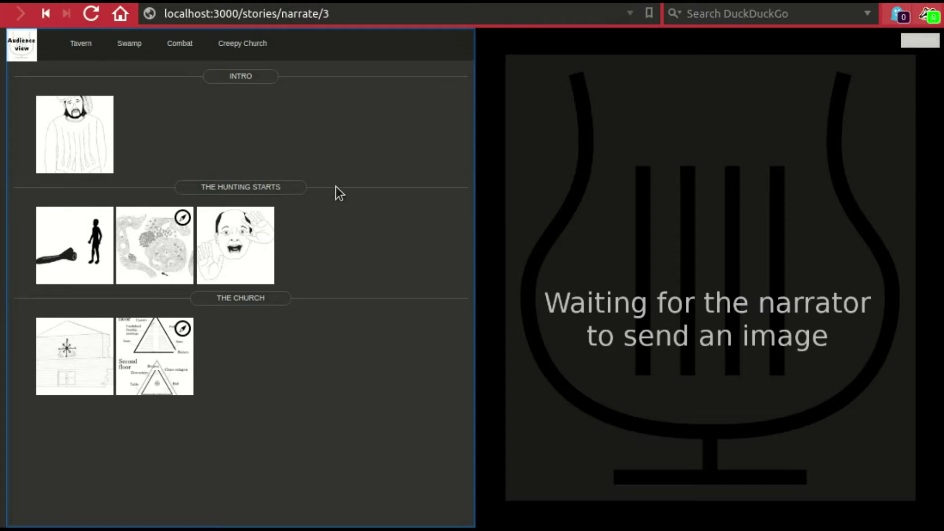
Play the Tavern playlist and send the merchant's portrait from the Intro scene to the audience
click(84, 55)
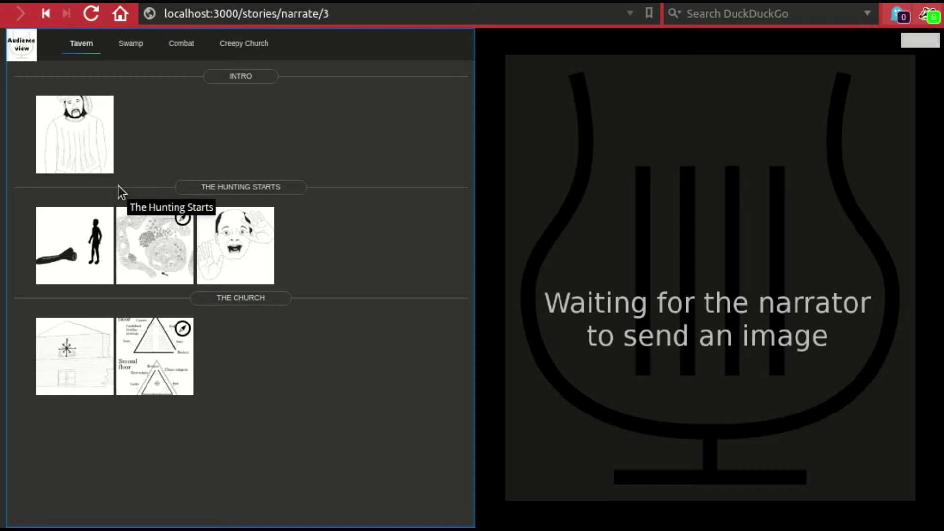
click(95, 153)
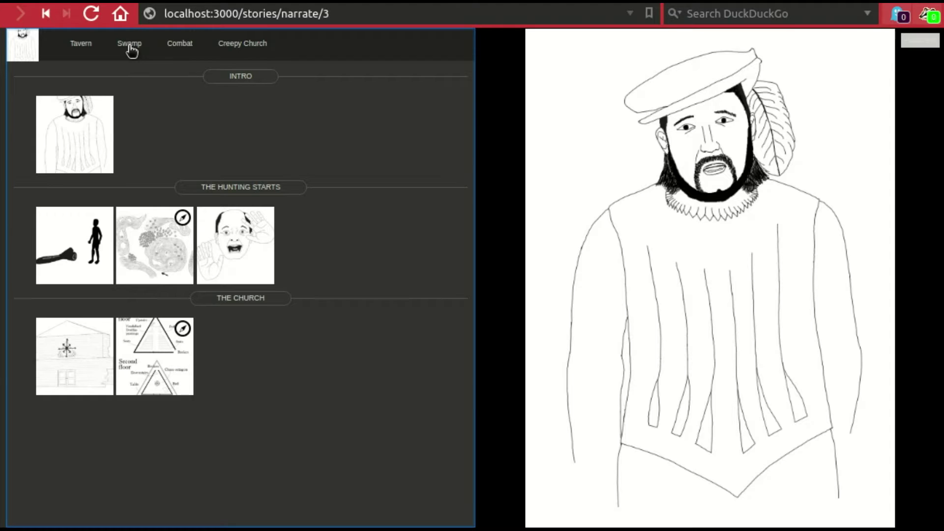
Play the Swamp playlist and send the split-leech image from The Hunting Starts to the audience
click(129, 45)
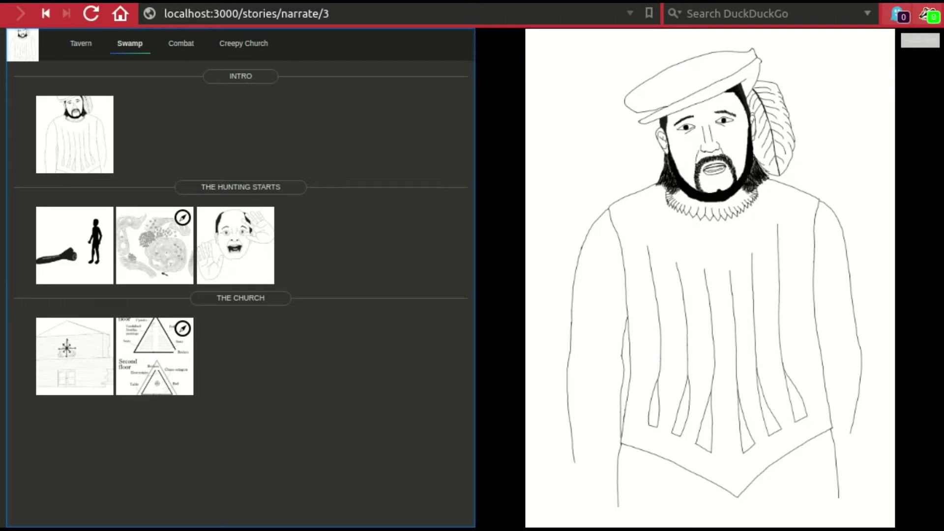
click(75, 254)
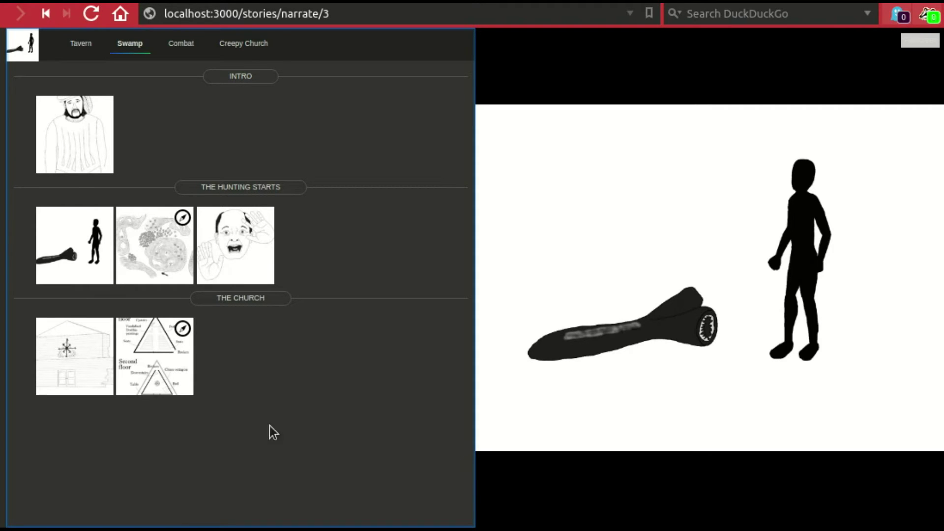
Open the swamp map in The Hunting Starts and uncover its lower central and right area with the Rectangle Tool
click(174, 277)
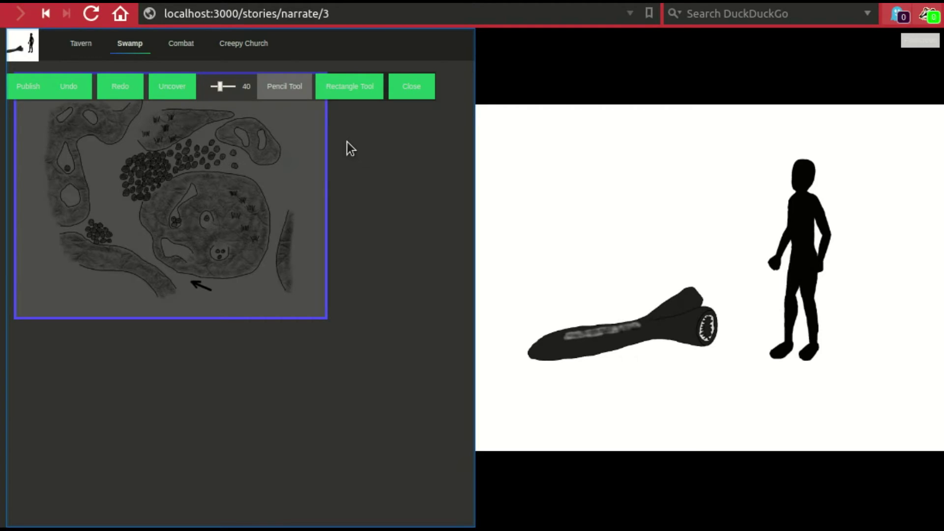
click(347, 94)
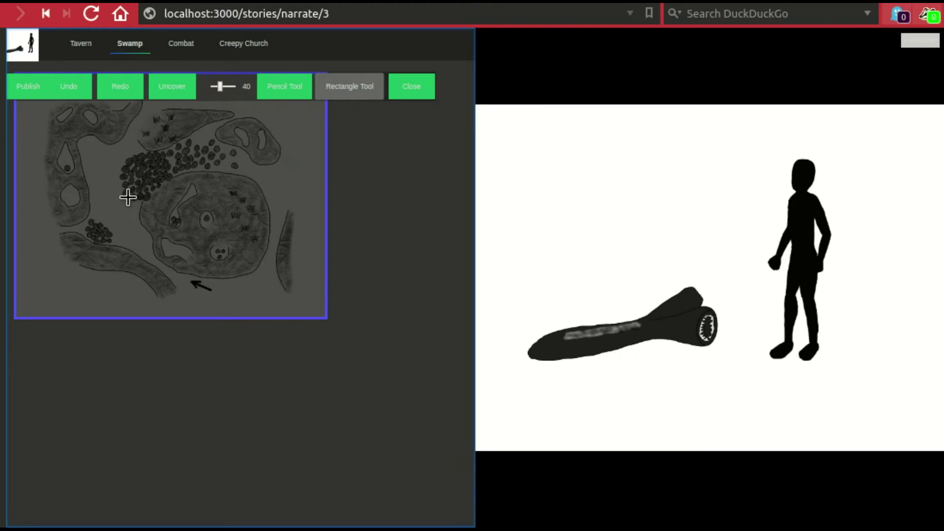
drag(102, 195, 300, 299)
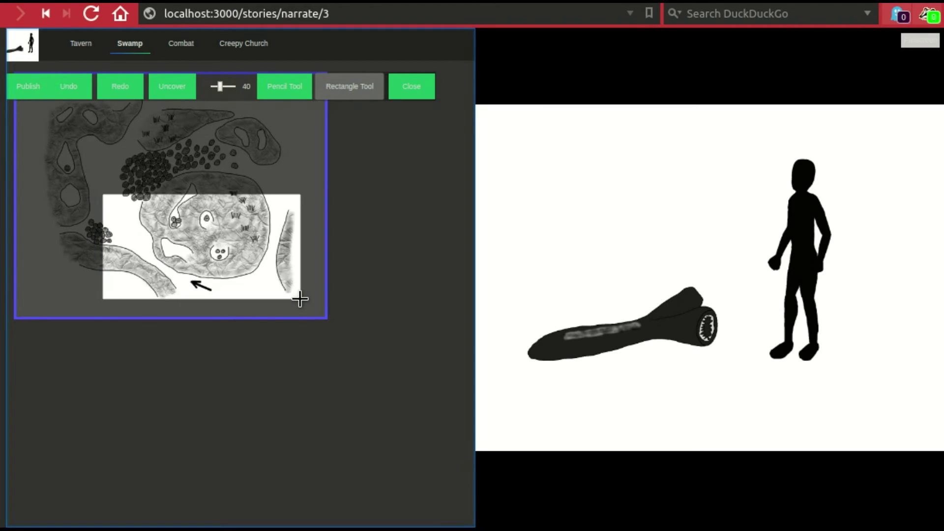
Uncover irregular areas around the swamp map's revealed rectangle with the Pencil Tool, publish the map to the audience, and close it
click(284, 93)
mouse_move(145, 200)
mouse_down()
mouse_move(270, 144)
mouse_move(177, 192)
mouse_move(236, 182)
mouse_move(228, 197)
mouse_move(274, 165)
mouse_move(295, 192)
mouse_move(171, 264)
mouse_move(99, 275)
mouse_move(81, 260)
mouse_move(110, 248)
mouse_move(99, 219)
mouse_move(50, 187)
mouse_move(116, 195)
mouse_move(59, 157)
mouse_move(93, 181)
mouse_move(99, 163)
mouse_move(50, 131)
mouse_move(67, 179)
mouse_move(39, 153)
mouse_up()
click(28, 90)
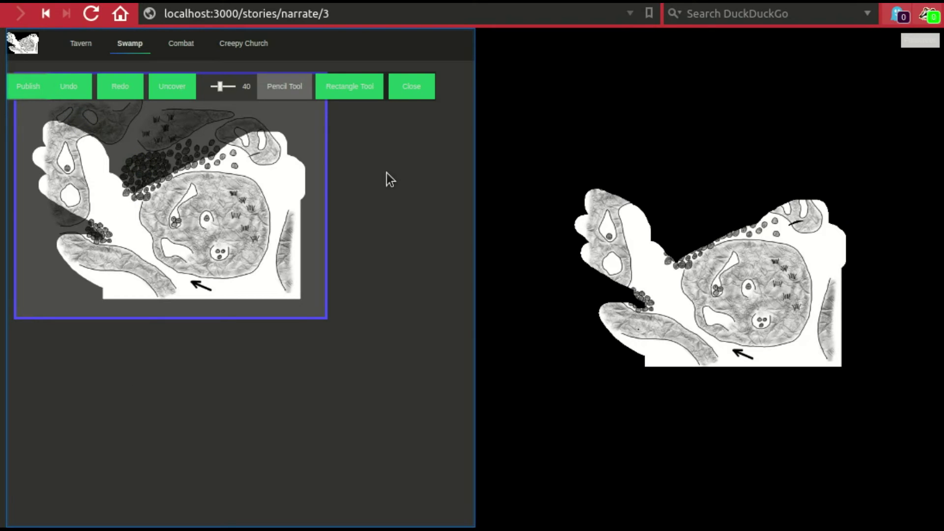
click(409, 98)
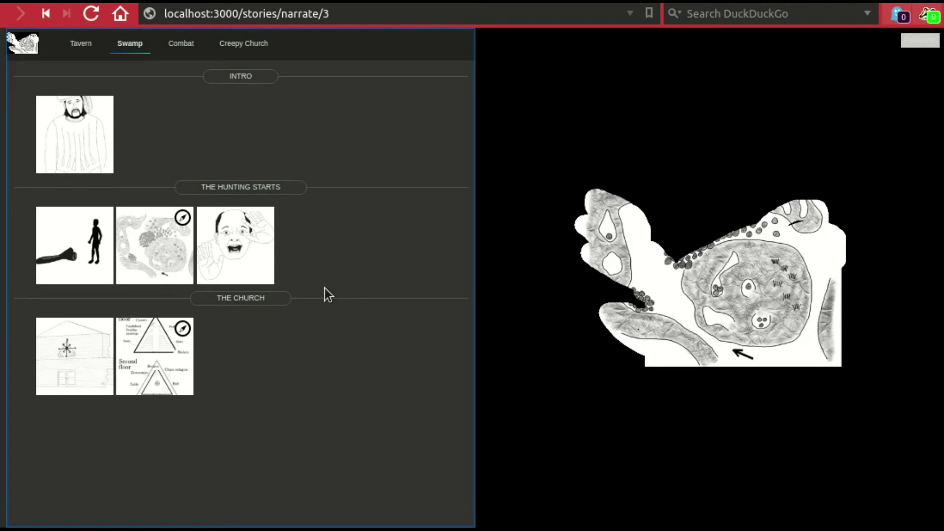
Send the screaming man's image from The Hunting Starts to the audience
click(254, 261)
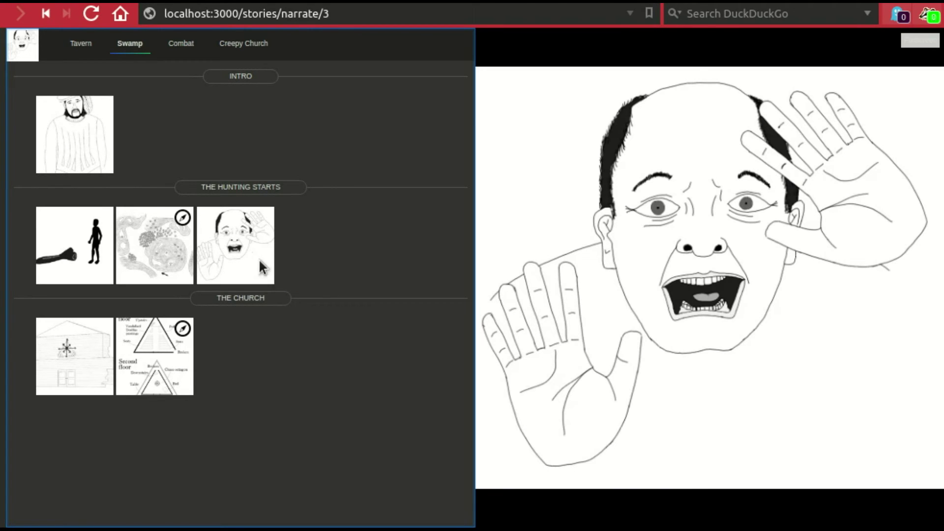
Reopen the swamp map, uncover more of its left and upper-left areas with the Pencil Tool, and publish each addition to the audience
click(168, 258)
mouse_move(132, 217)
mouse_down()
mouse_move(92, 201)
mouse_move(54, 224)
mouse_move(63, 227)
mouse_up()
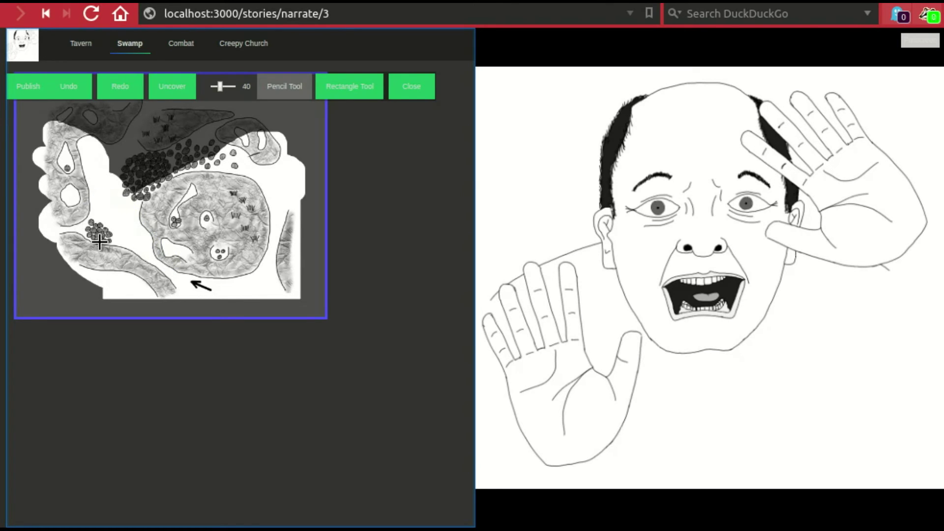
click(22, 95)
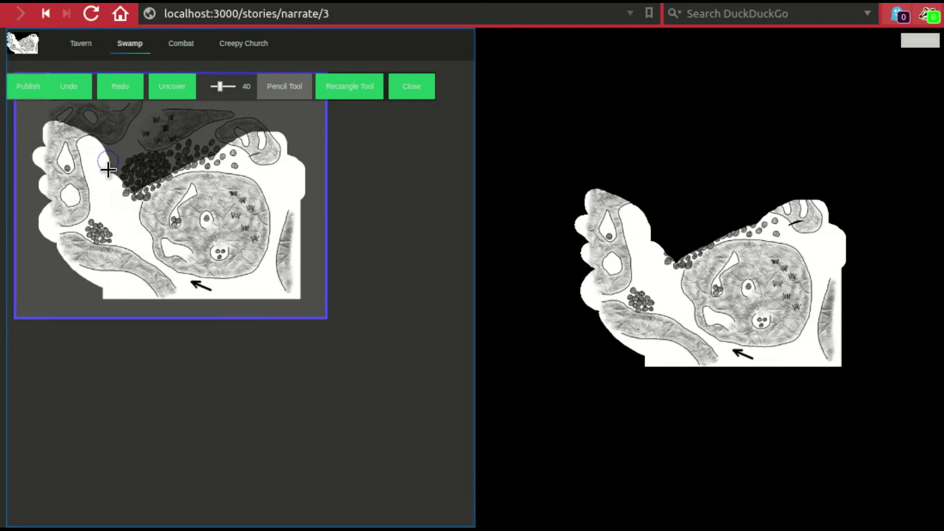
mouse_move(113, 174)
mouse_down()
mouse_move(63, 126)
mouse_move(104, 138)
mouse_up()
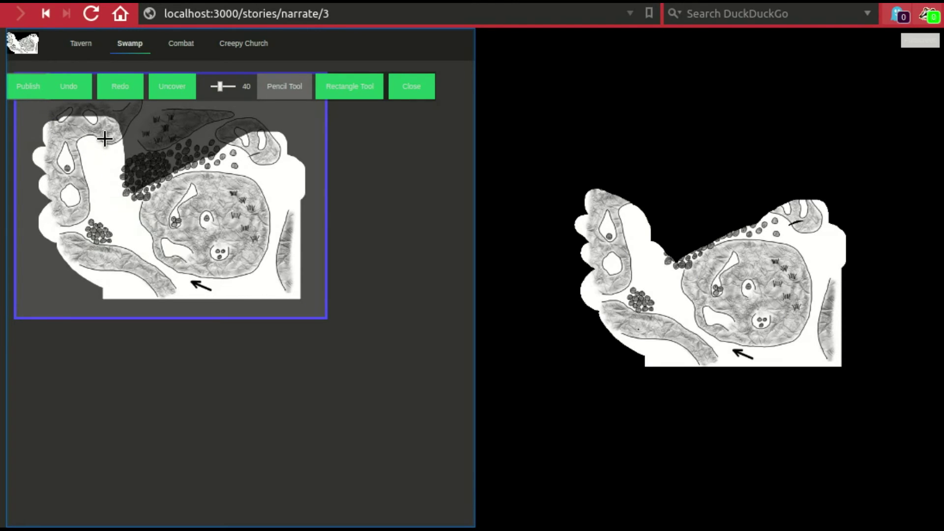
click(25, 93)
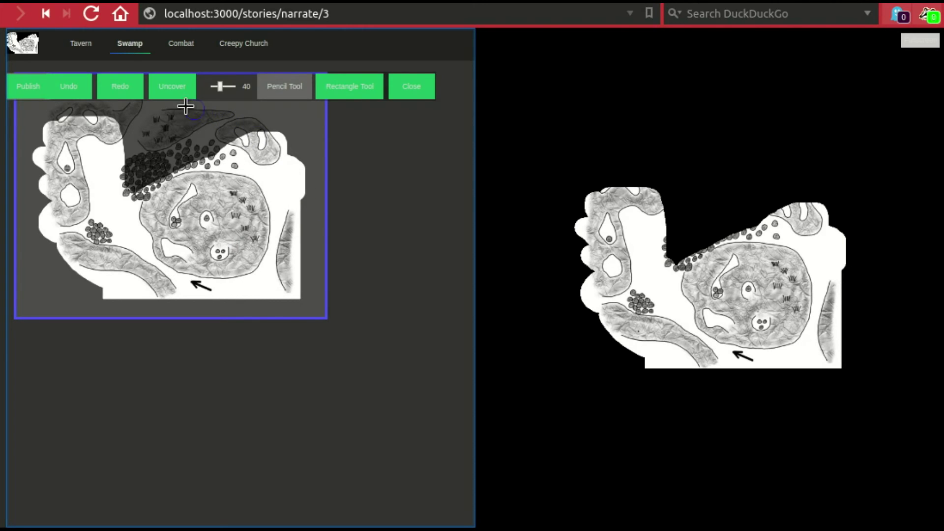
Cover a patch around the small-circle cluster left of the swamp map's centre with the Pencil Tool and publish the map
click(176, 88)
mouse_move(133, 169)
mouse_down()
mouse_move(91, 196)
mouse_move(131, 194)
mouse_up()
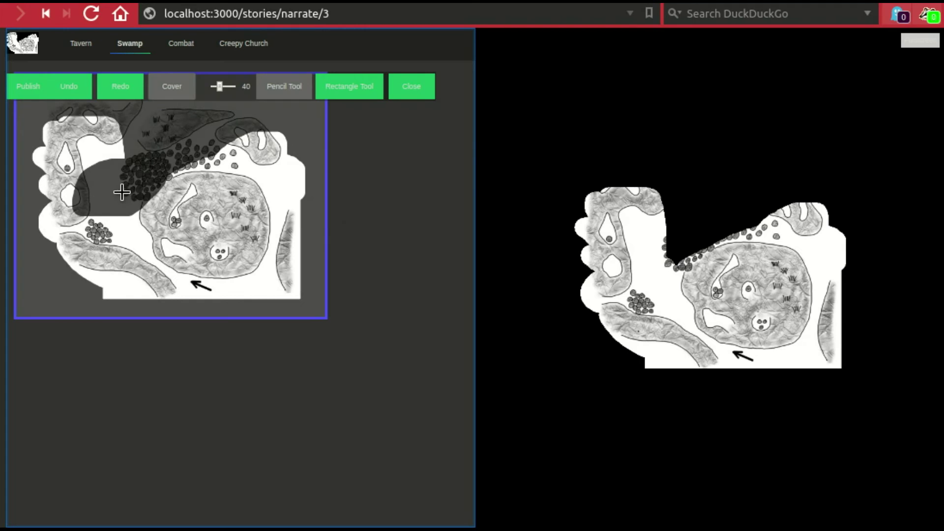
click(28, 89)
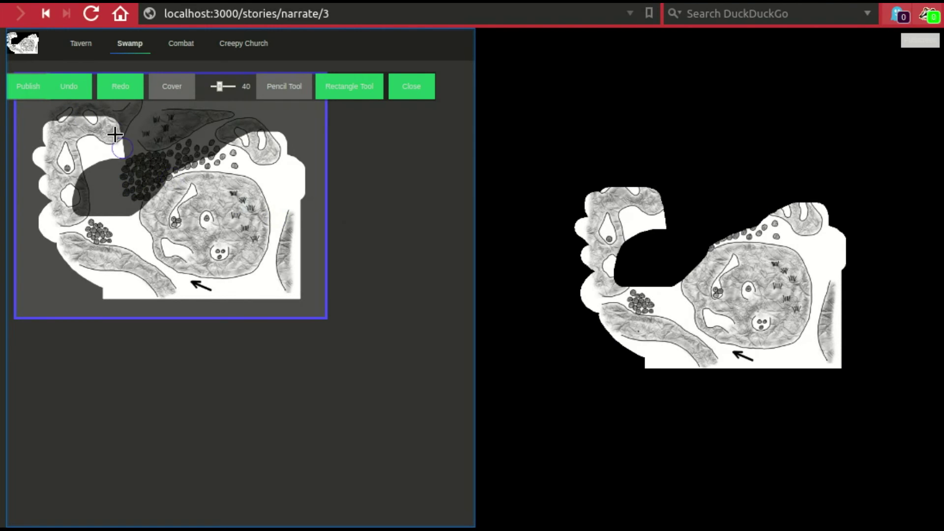
Undo the pencil edits across the swamp map's left side and publish the reverted map to the audience
click(72, 89)
click(72, 88)
click(72, 88)
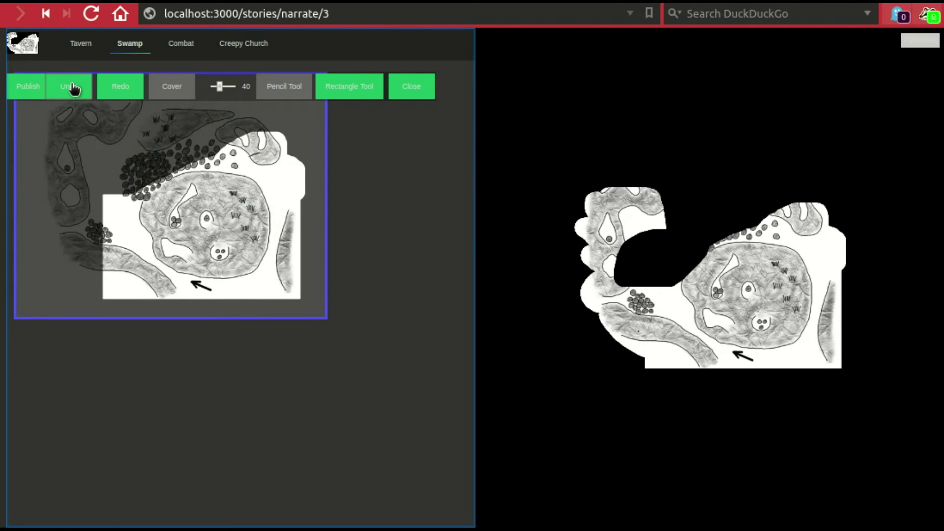
click(30, 91)
Redo the undone uncovering on the swamp map's left side, stop the Swamp playlist, and close the map
click(119, 95)
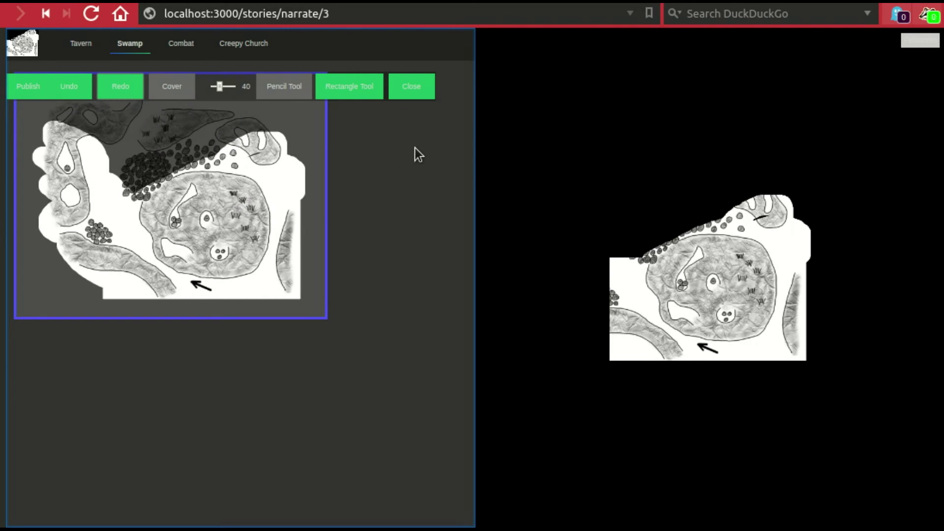
click(130, 47)
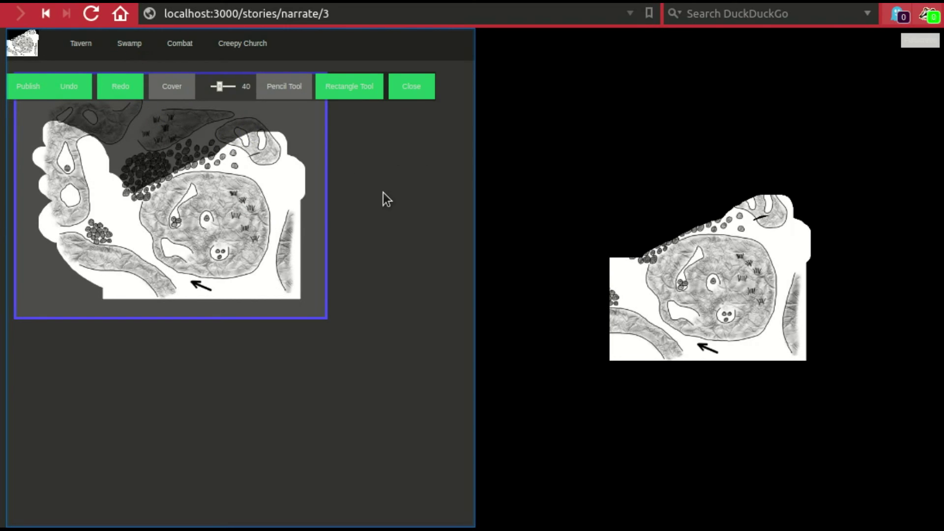
click(408, 93)
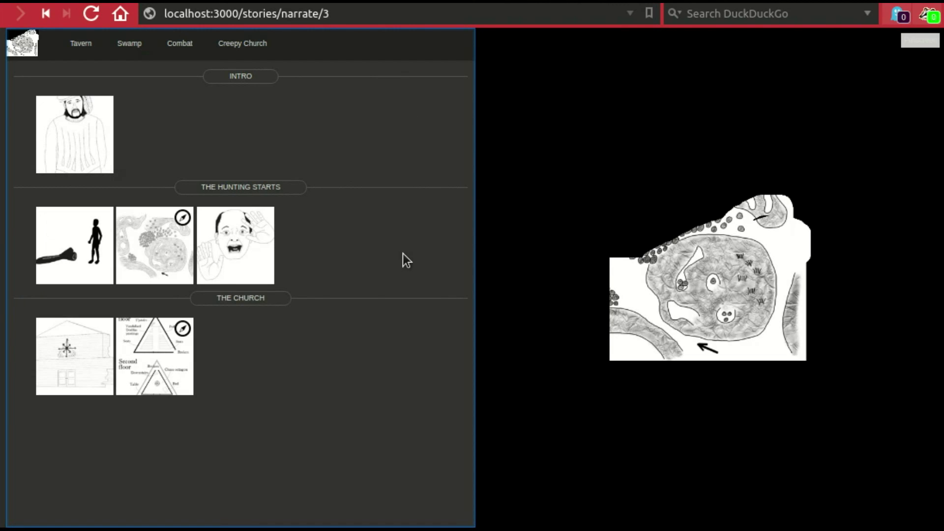